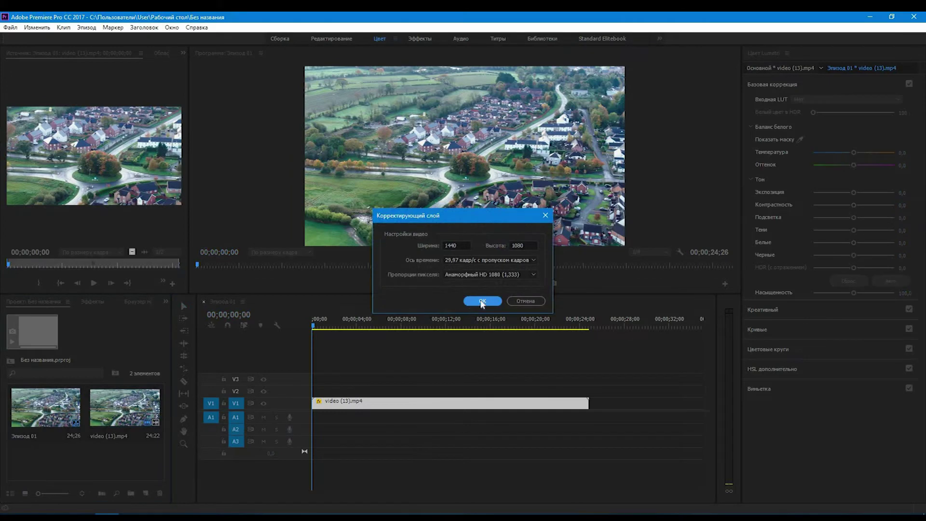
Place the new adjustment layer on track V2 over the full length of the video clip and select it
drag(202, 456, 588, 391)
click(415, 391)
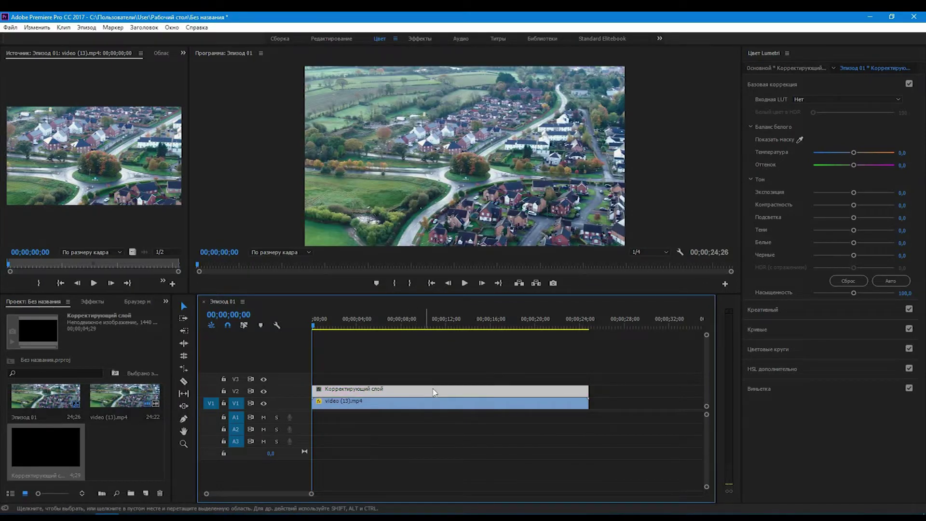
key(v)
double_click(413, 390)
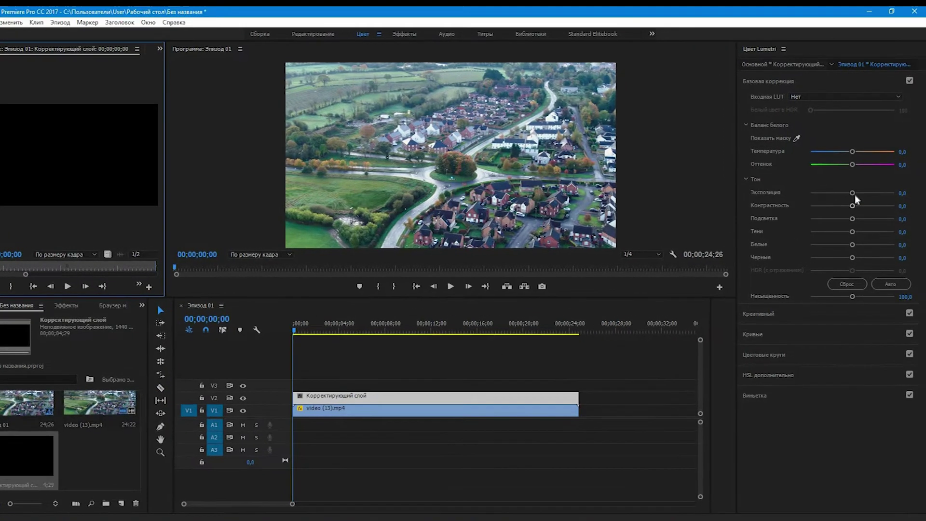
Set the adjustment layer's Exposure to 0.4 and Contrast to 48.8 in the basic correction, and adjust its Shadows and Blacks
click(857, 192)
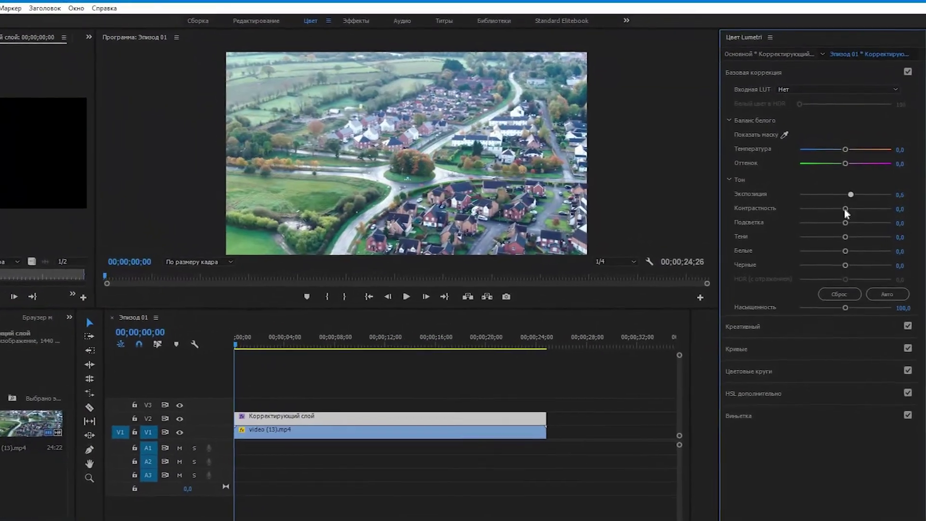
mouse_move(845, 210)
mouse_down()
mouse_move(869, 210)
mouse_move(840, 199)
mouse_up()
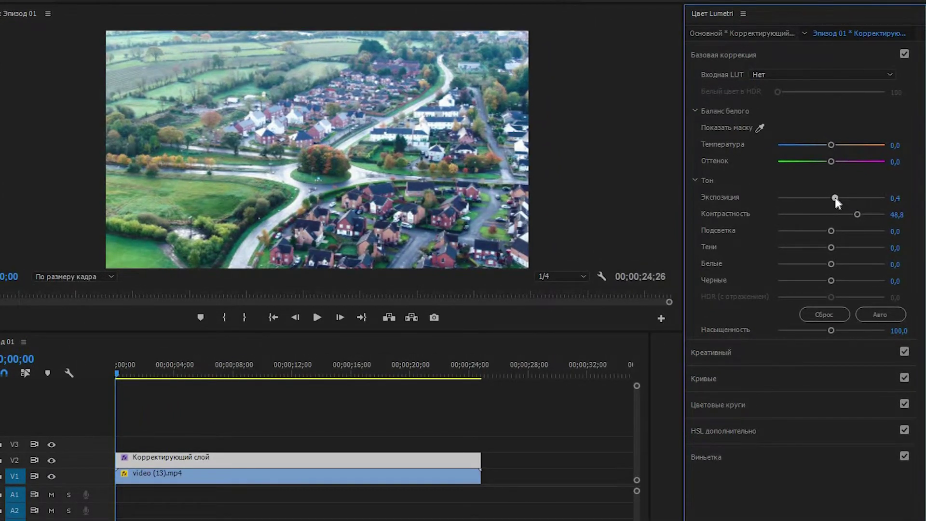
drag(831, 248, 826, 282)
Raise the adjustment layer's Saturation to 139.3 and Vibrance to 7.1 in the Creative adjustments
click(771, 356)
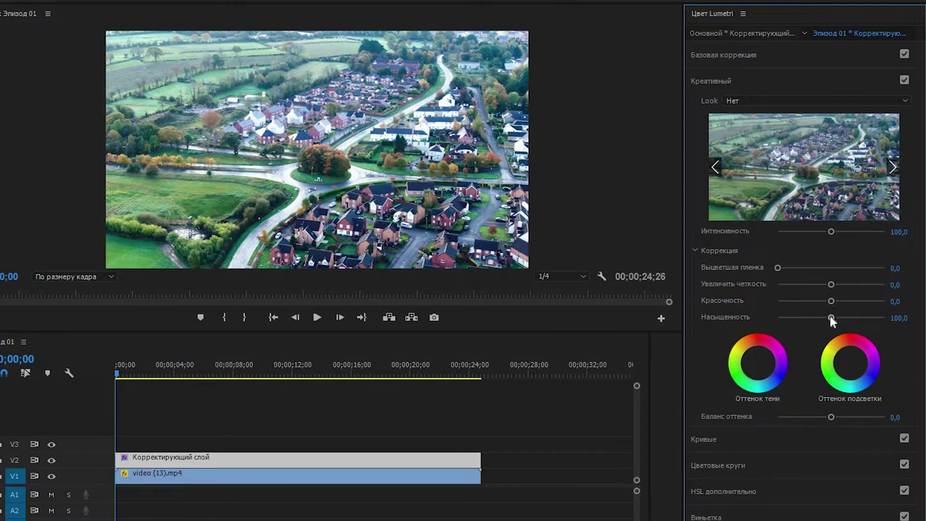
drag(831, 318, 847, 320)
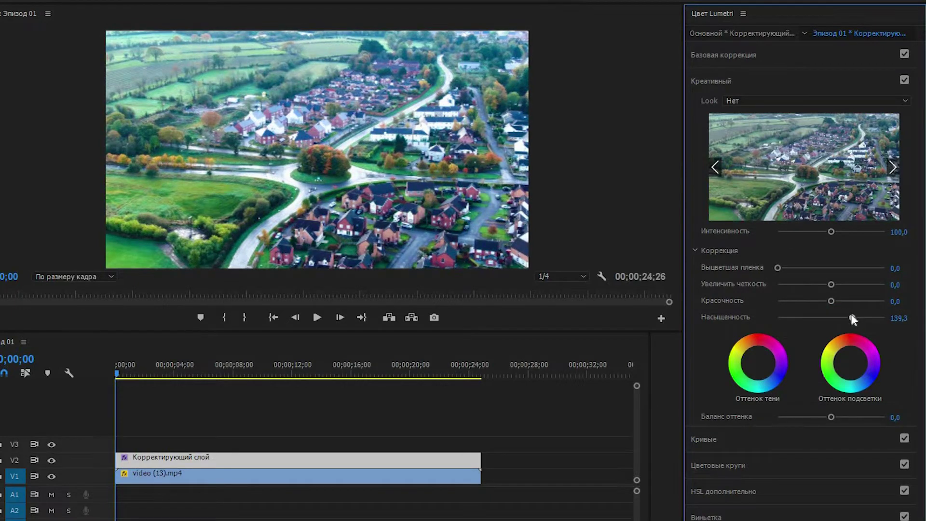
mouse_move(841, 299)
mouse_down()
mouse_move(812, 301)
mouse_move(835, 300)
mouse_up()
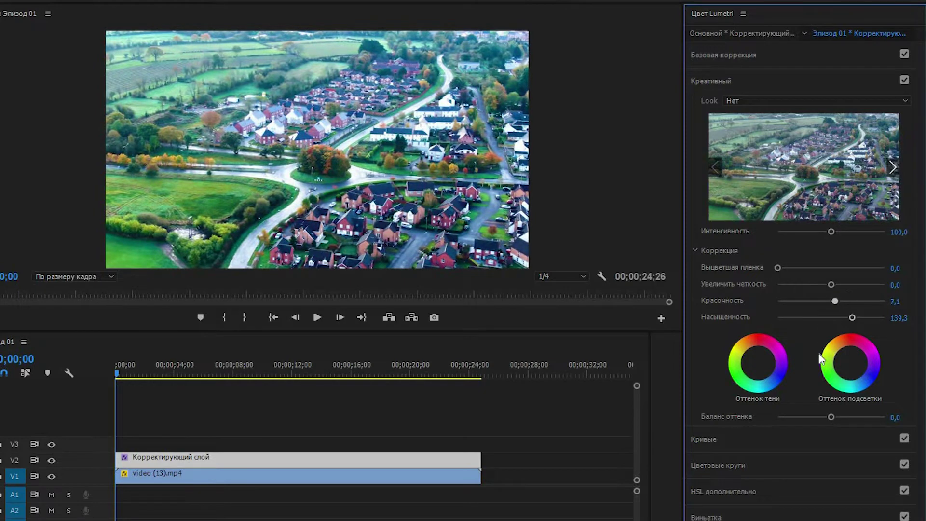
Boost the blue and cyan saturation by pulling those points outward on the hue/saturation curve
click(773, 437)
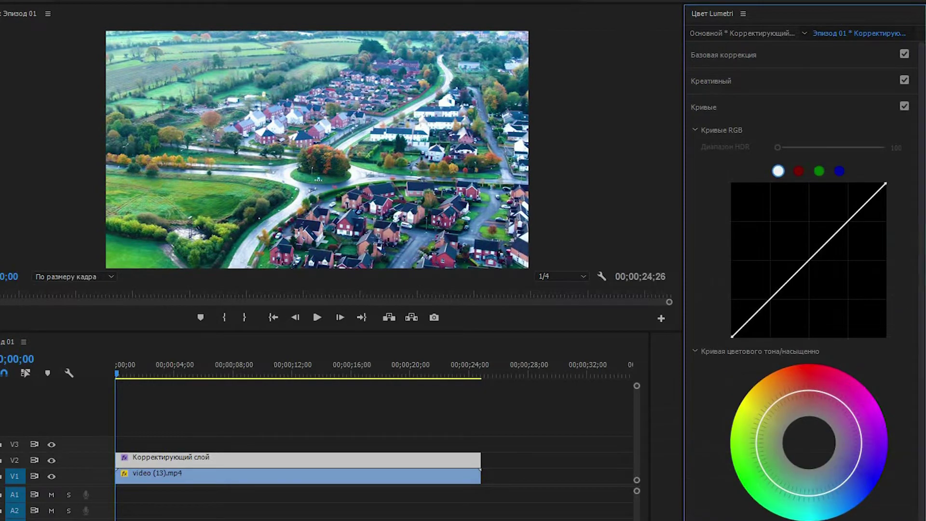
scroll(834, 458, down, 2)
click(832, 483)
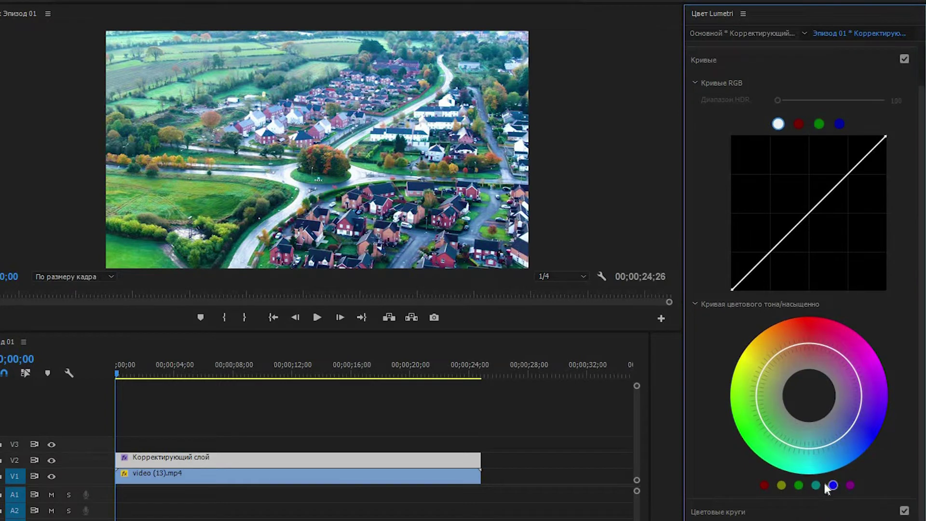
click(797, 488)
drag(845, 440, 849, 444)
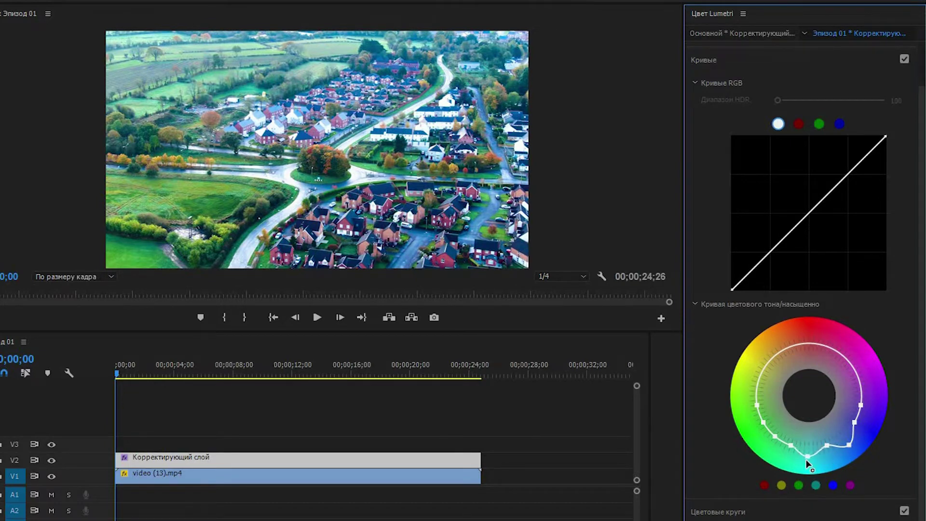
drag(806, 460, 805, 465)
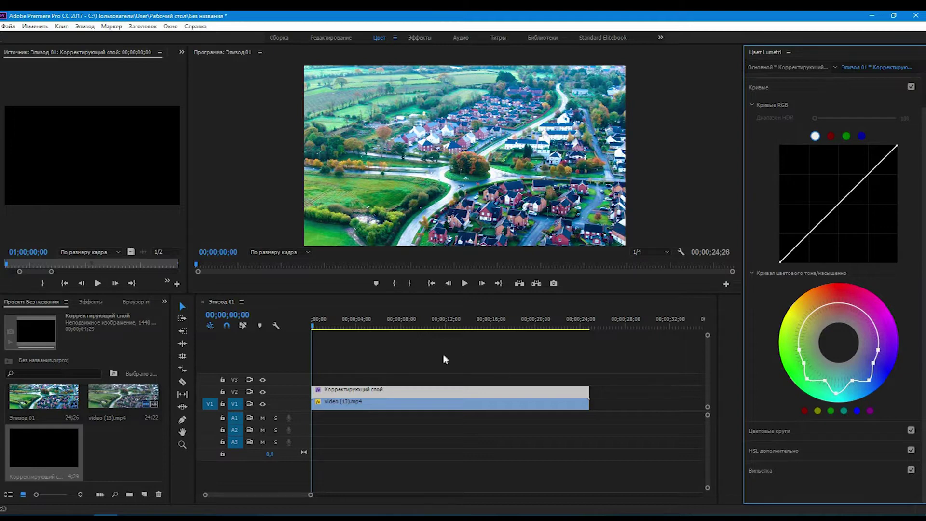
Hide and reshow track V2 to compare the footage without and with the colour grade
click(264, 393)
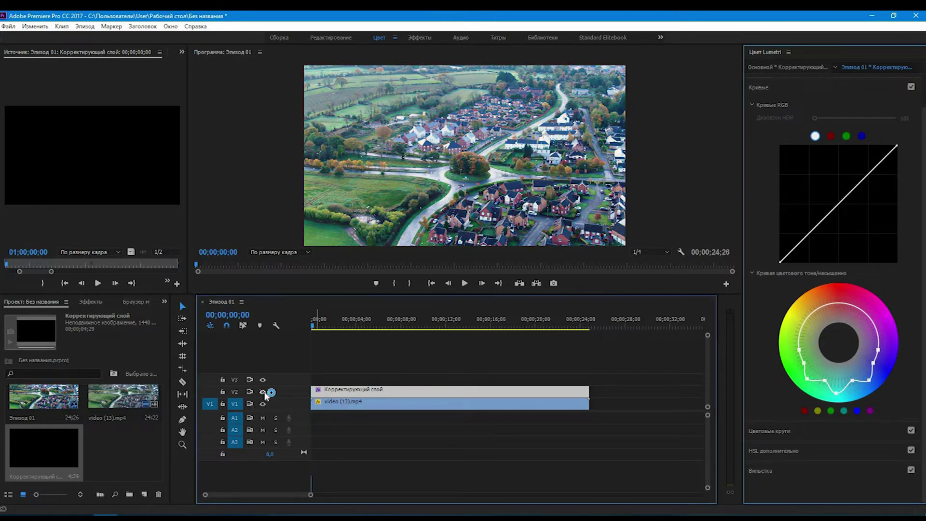
click(264, 393)
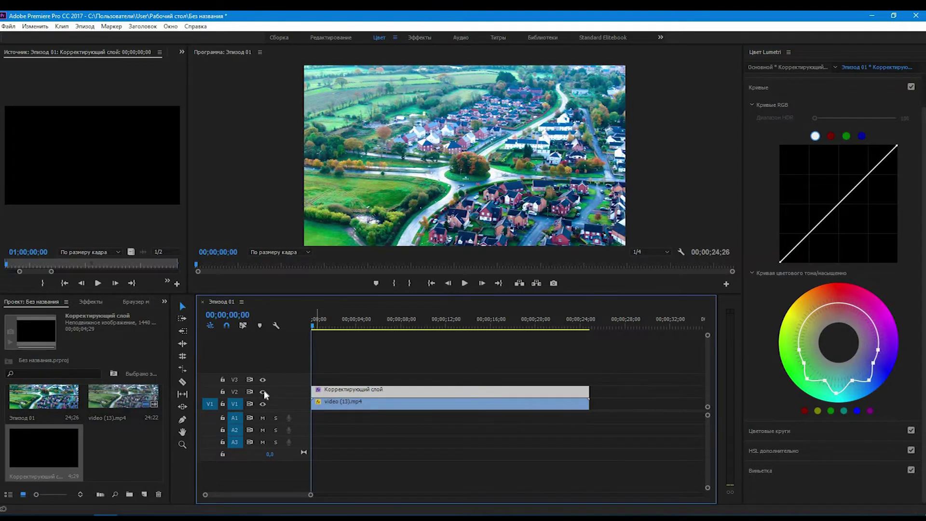
Try to split the adjustment layer at about 8 seconds and remove Lumetri Color from its first part
ctrl+click(403, 389)
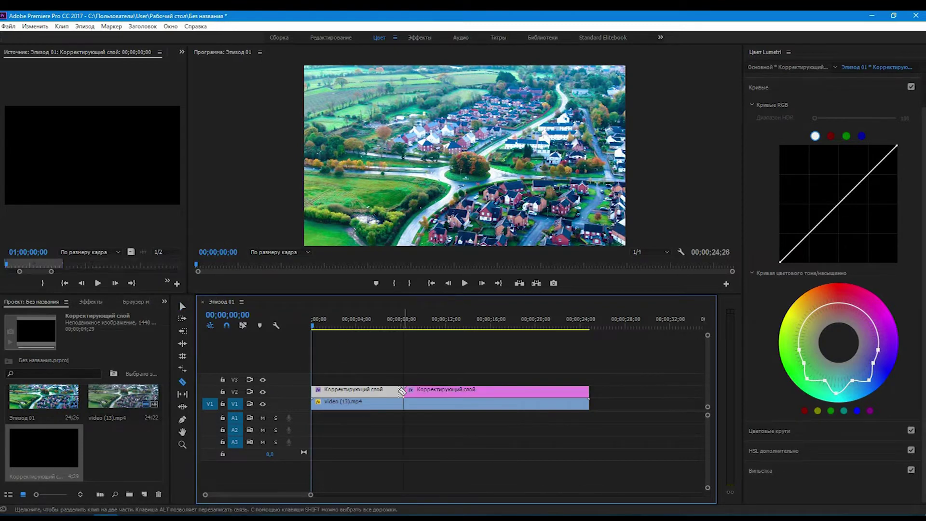
click(182, 52)
click(194, 86)
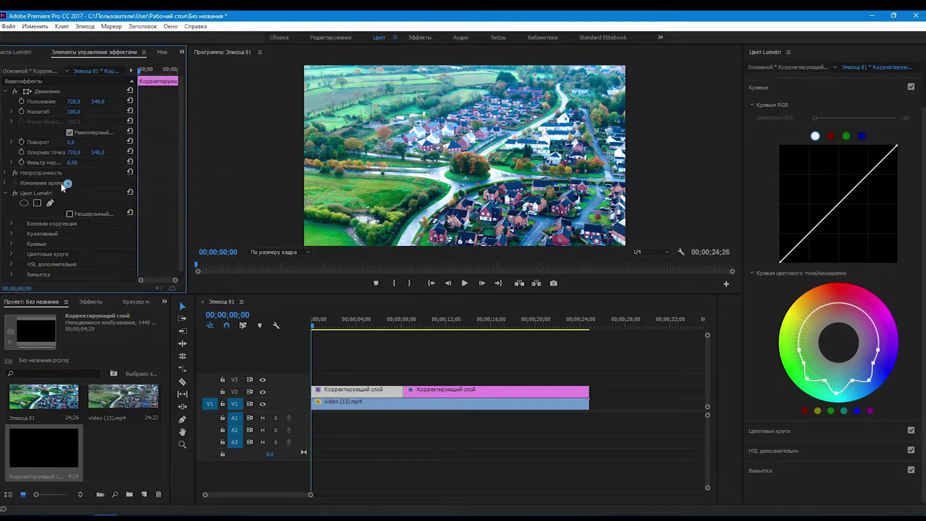
click(48, 201)
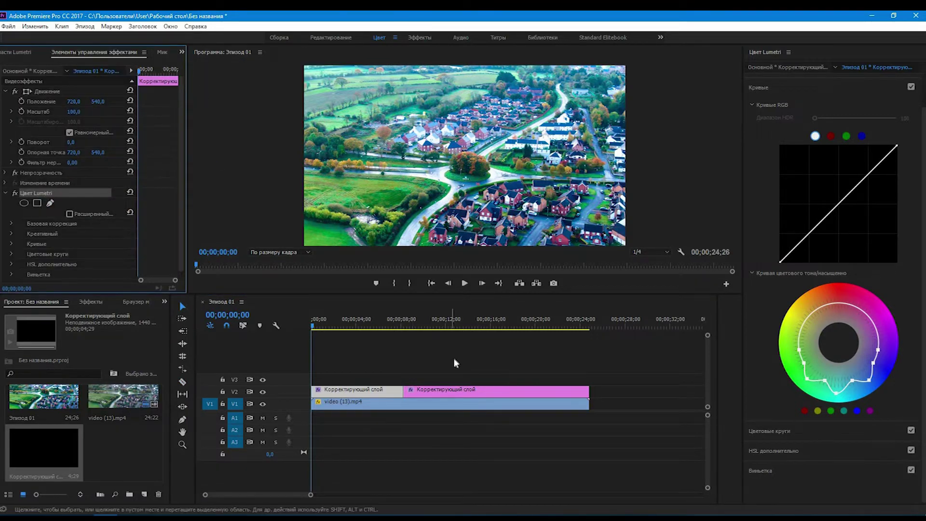
key(Delete)
click(385, 326)
drag(392, 328, 390, 326)
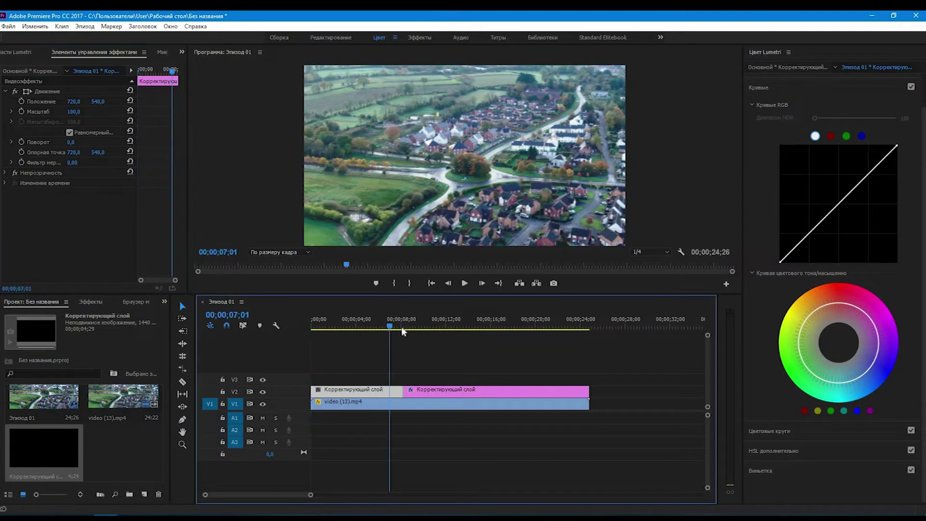
key(ctrl+z)
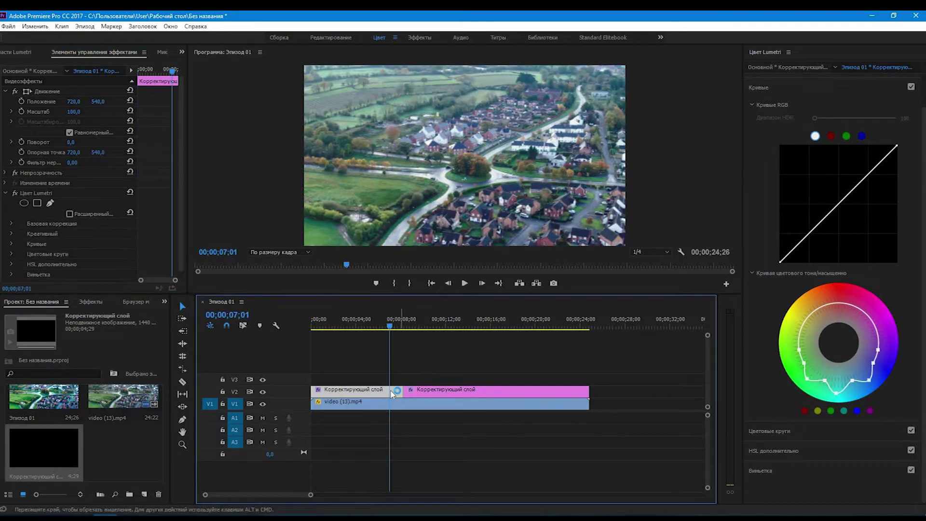
key(ctrl+z)
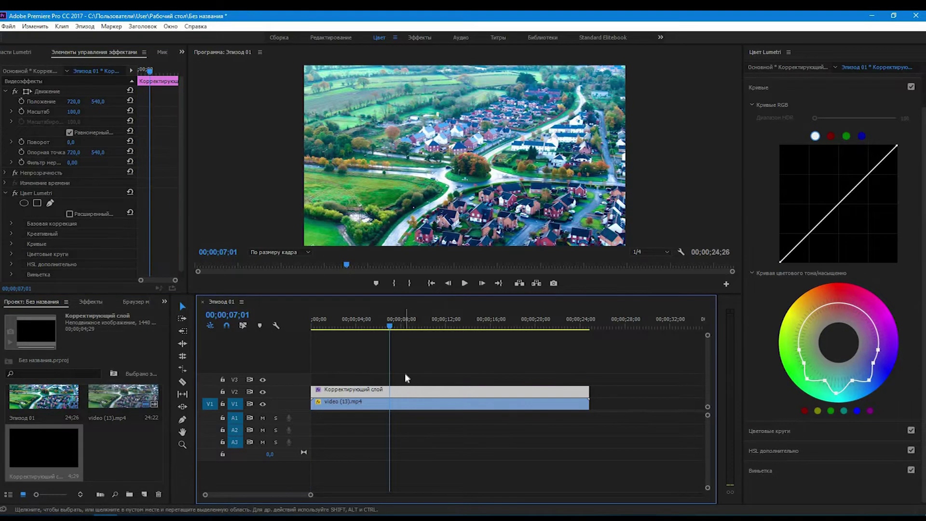
Split the adjustment layer at about 6 and 11 seconds and delete Lumetri Color from the middle piece
key(c)
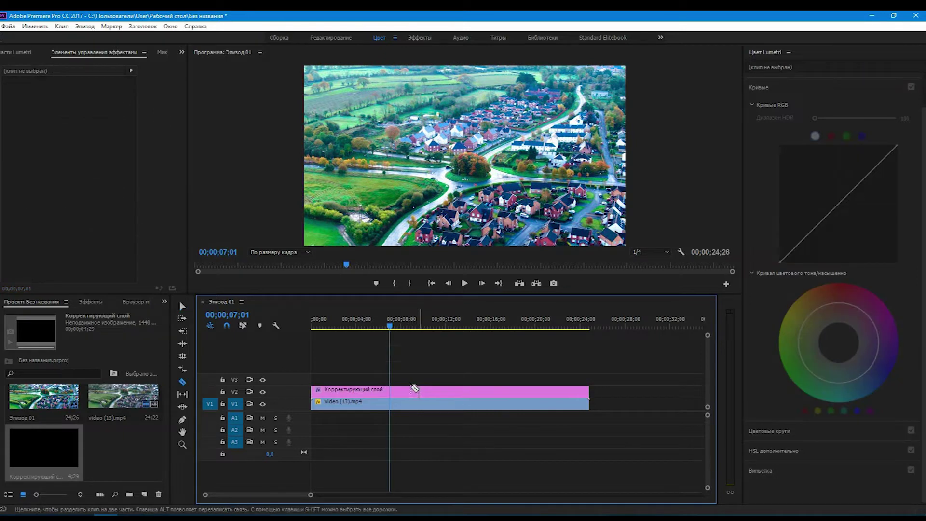
click(381, 391)
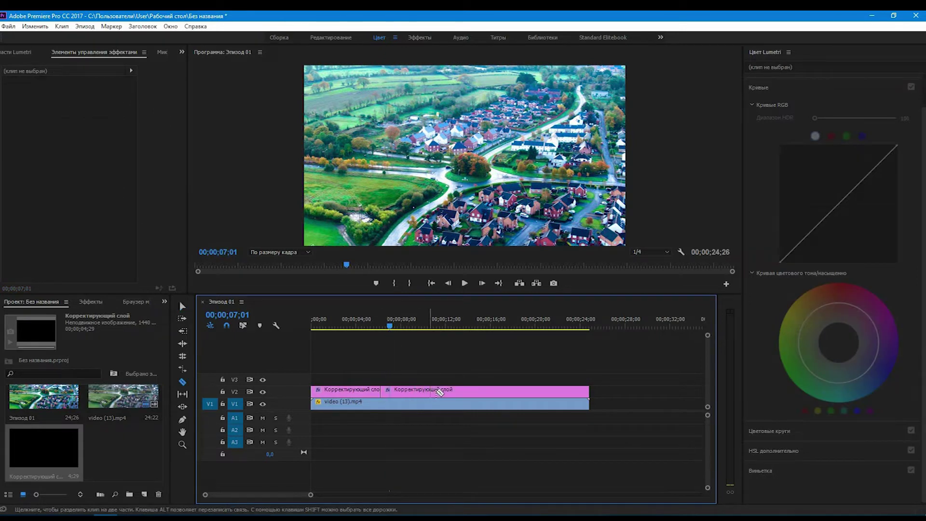
click(436, 390)
key(v)
click(413, 392)
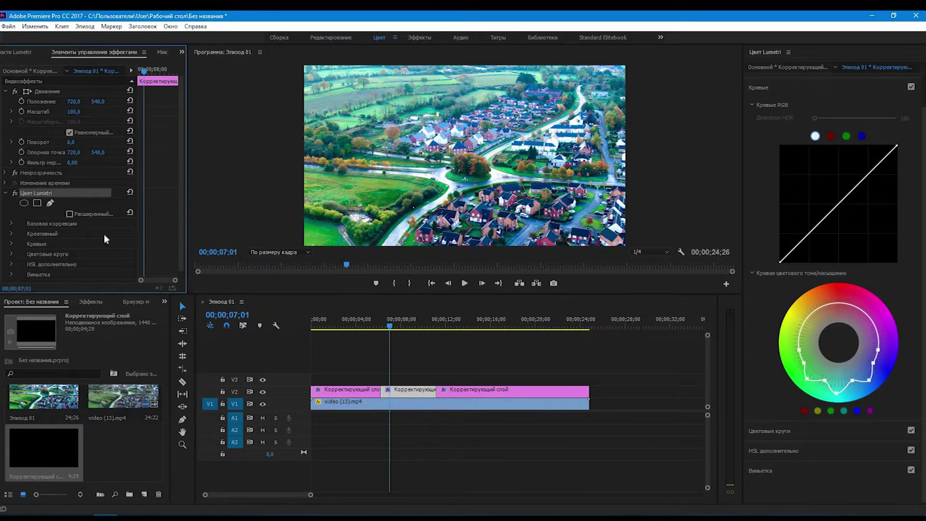
key(Delete)
Apply the FilmImpact.net TP2 Impact Wipe transition to the first cut between the adjustment layer pieces
click(91, 302)
click(5, 375)
click(10, 393)
scroll(97, 410, down, 3)
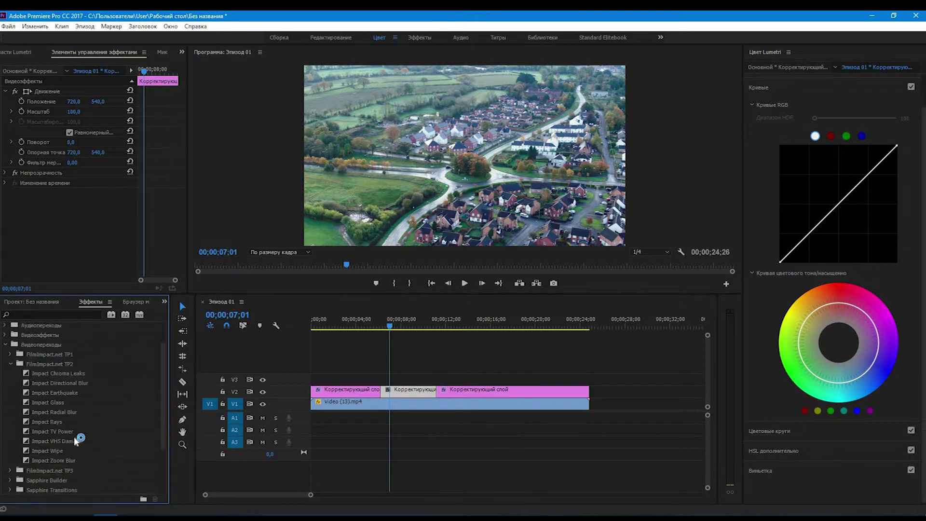
drag(53, 412, 381, 392)
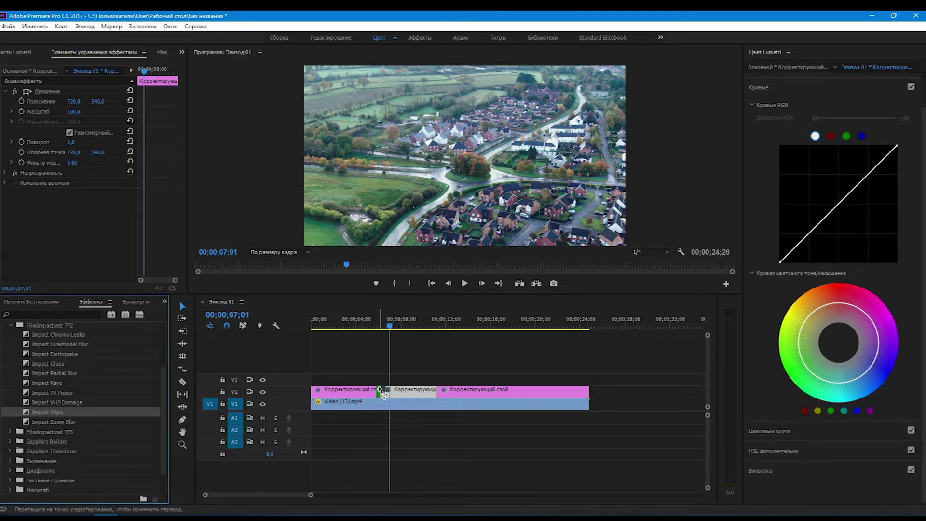
Park the playhead at 00;00;06;00 and set the Impact Wipe transition's Wipe Feather to 0 and Exposure to 29
click(378, 320)
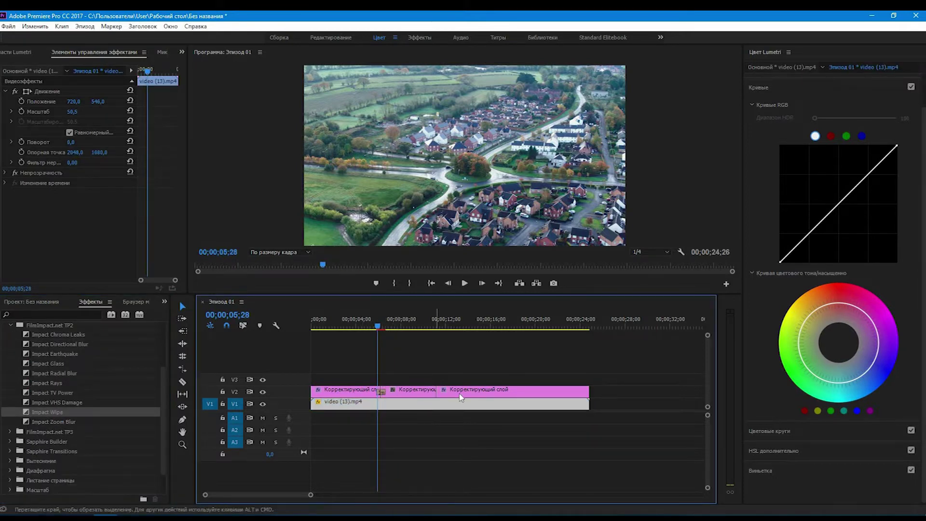
key(equal)
key(equal)
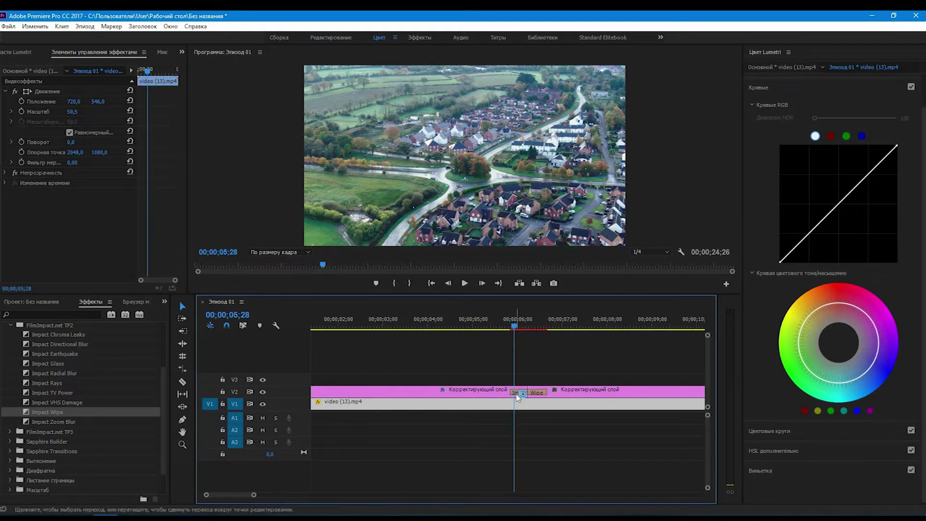
click(516, 391)
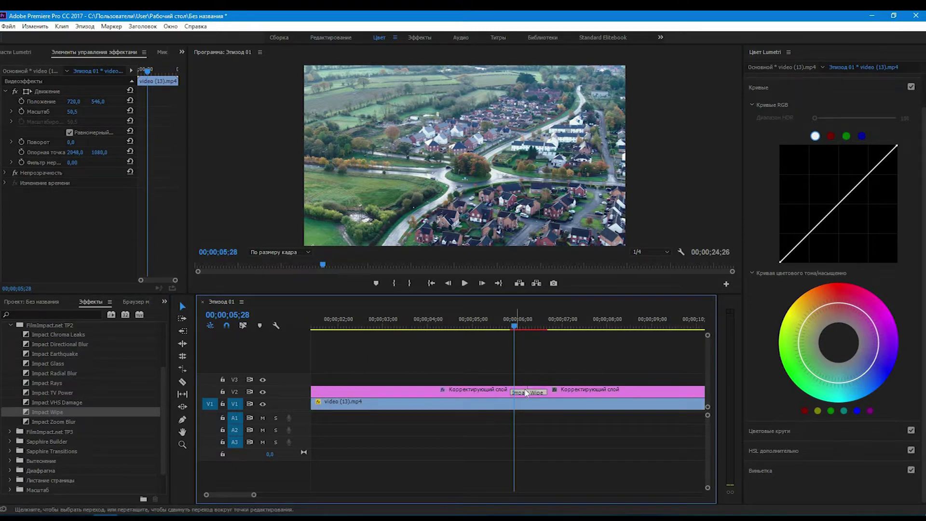
click(525, 393)
mouse_move(519, 329)
mouse_down()
mouse_move(526, 331)
mouse_move(519, 331)
mouse_up()
click(525, 396)
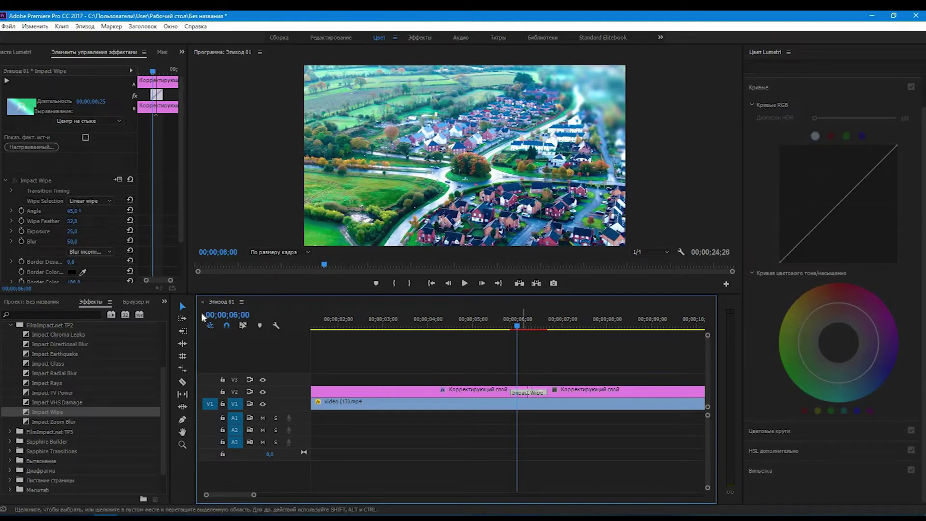
mouse_move(74, 226)
mouse_down()
mouse_move(41, 224)
mouse_move(87, 229)
mouse_move(79, 232)
mouse_up()
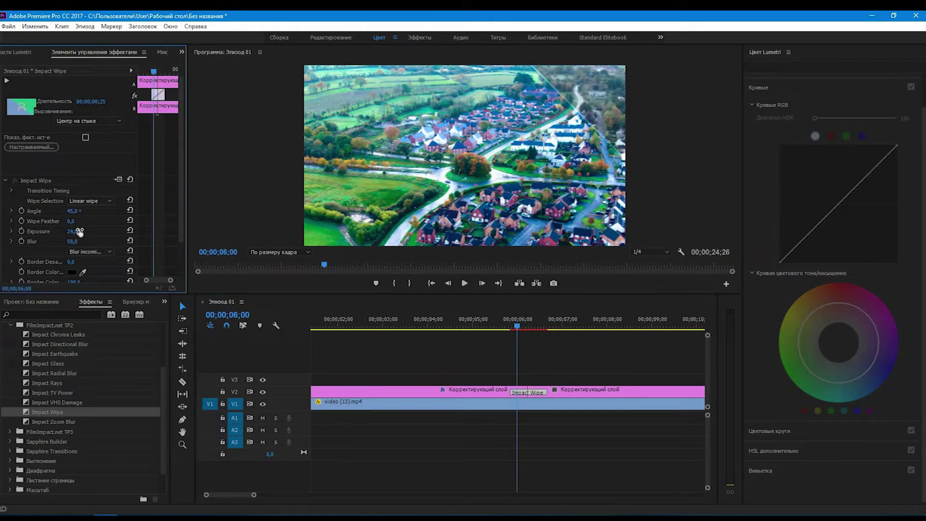
click(81, 232)
Set the Impact Wipe transition's Angle to 90°
drag(73, 212, 82, 215)
click(73, 210)
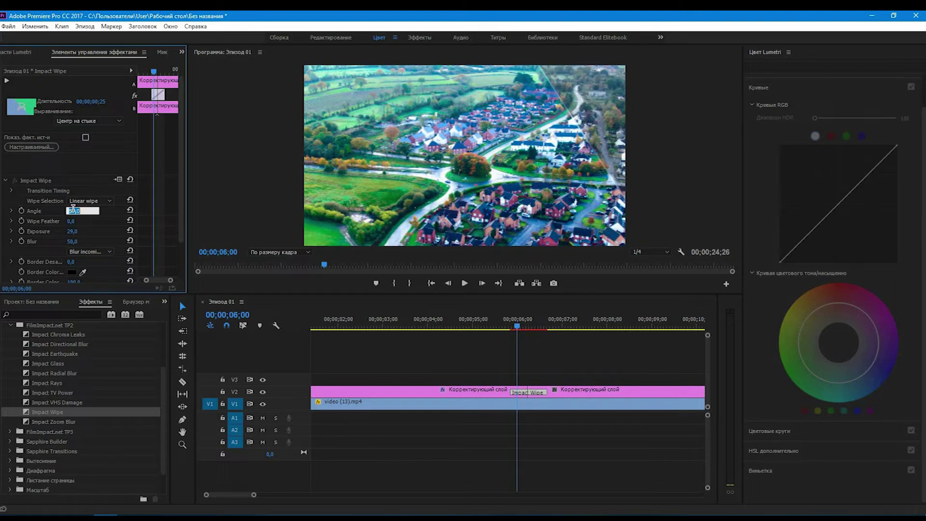
text(90)
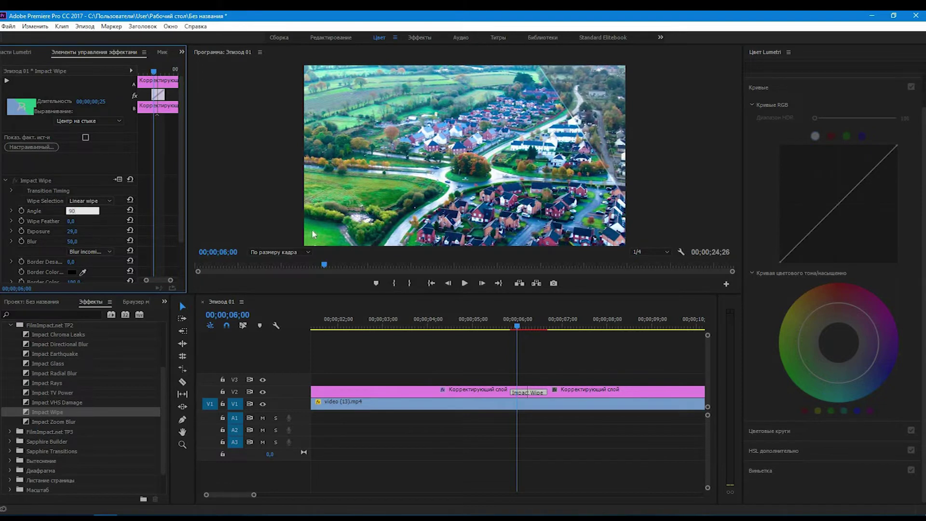
click(516, 164)
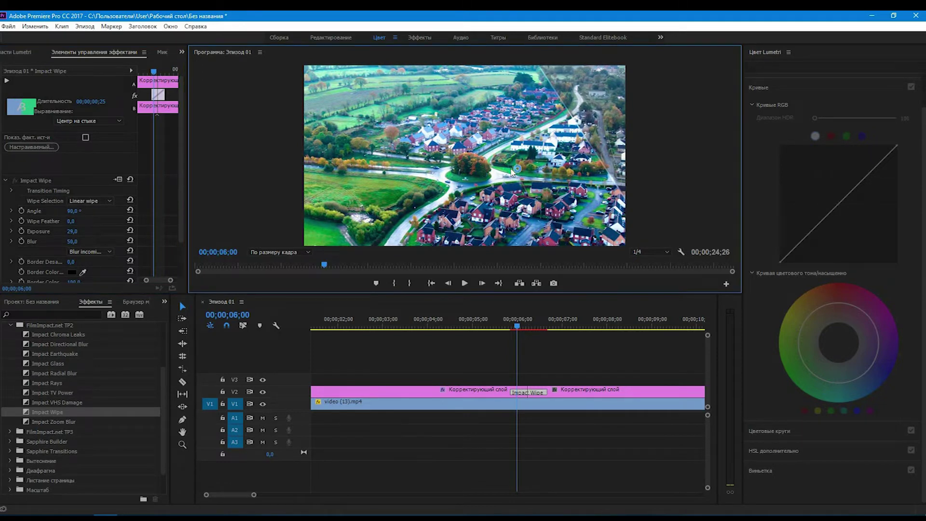
Lengthen the Impact Wipe transition to 00;00;03;15 and play back the wipe
drag(546, 392, 623, 392)
key(minus)
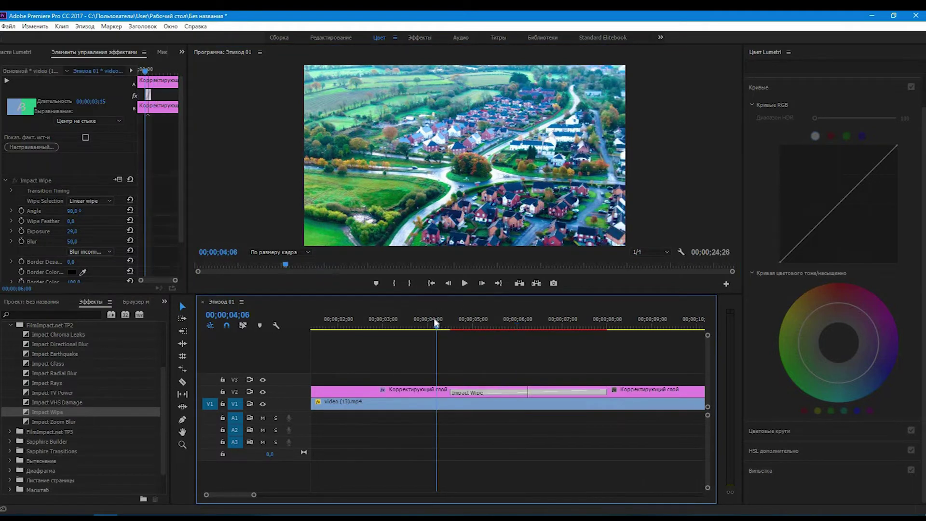
key(space)
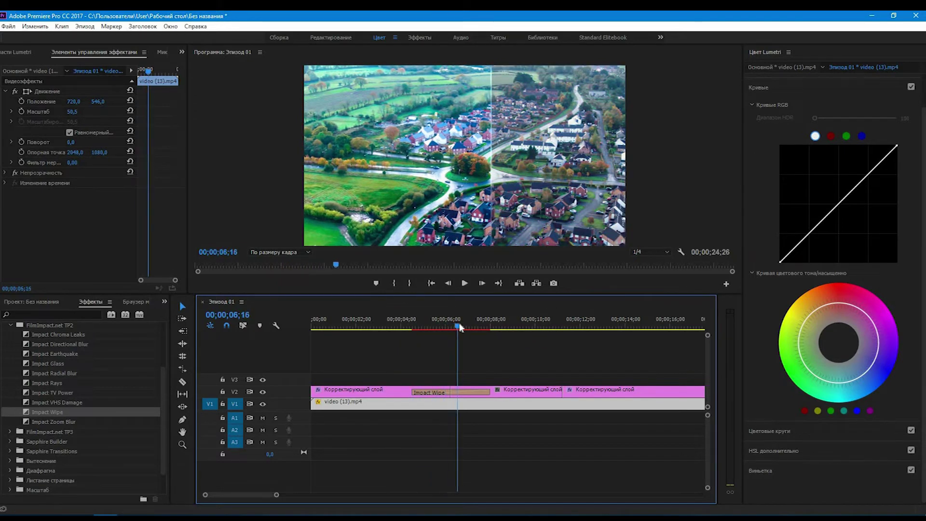
key(space)
Try the Center wipe (Outward) wipe selection on the Impact Wipe transition and preview it in playback
click(475, 390)
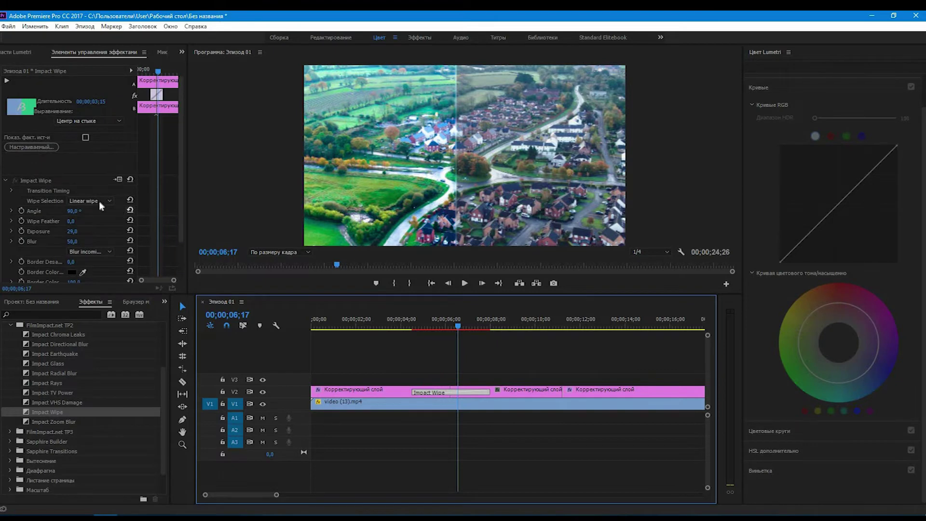
click(99, 201)
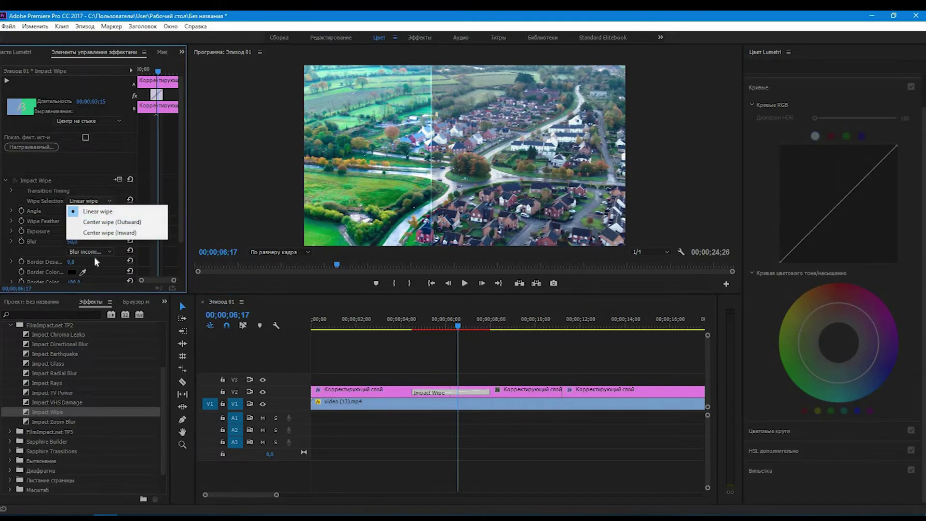
click(107, 252)
click(102, 200)
click(99, 223)
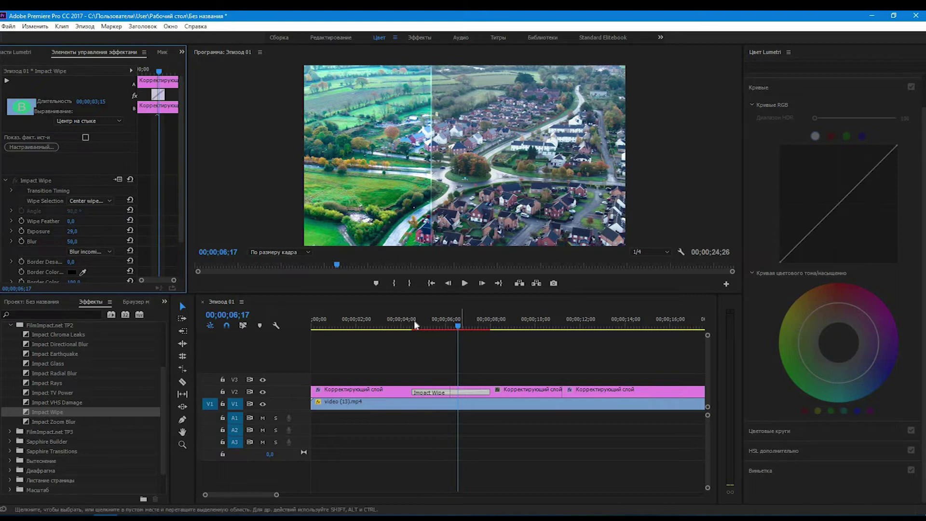
click(396, 324)
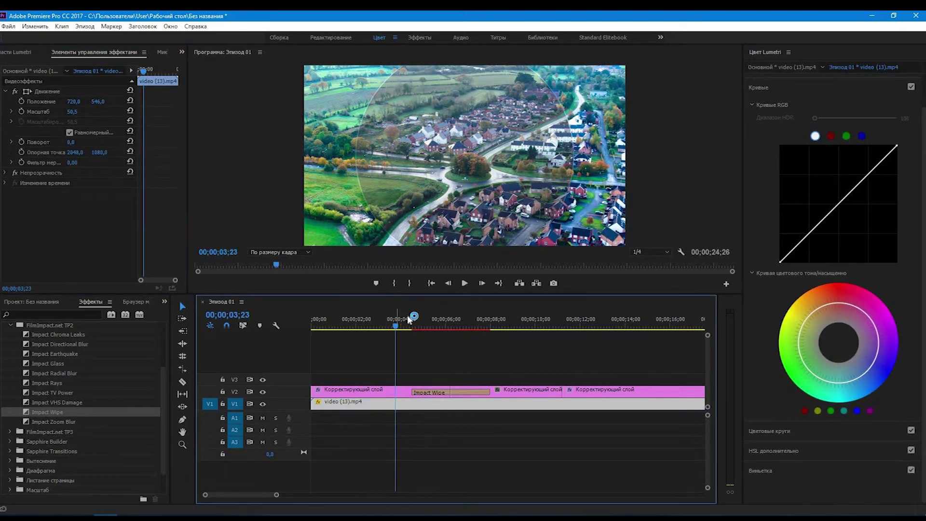
click(428, 320)
Restore the Impact Wipe transition's Wipe Selection to Linear wipe and look over its remaining parameters
click(436, 392)
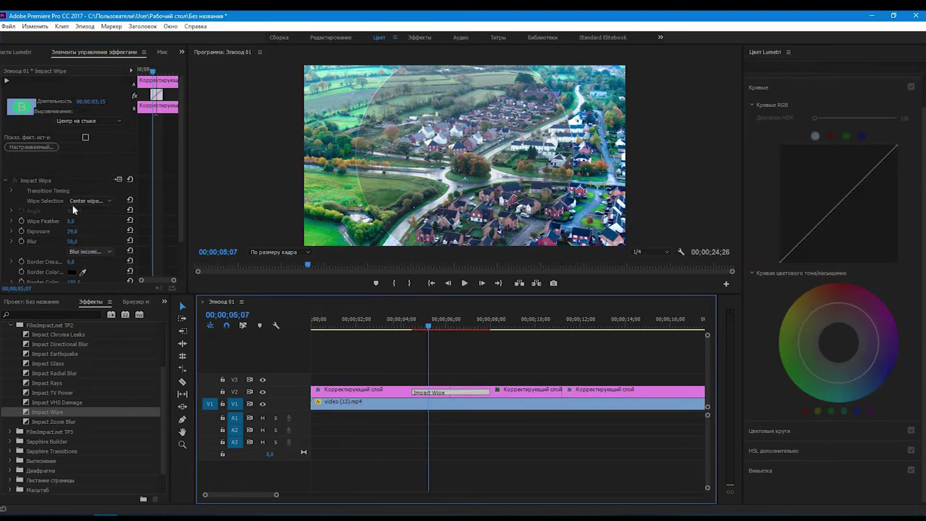
click(90, 201)
click(84, 209)
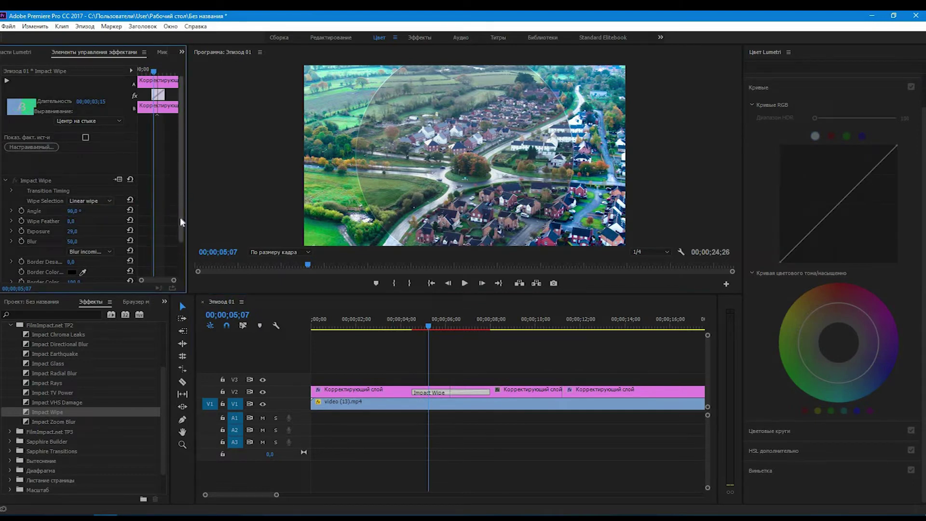
drag(181, 206, 183, 263)
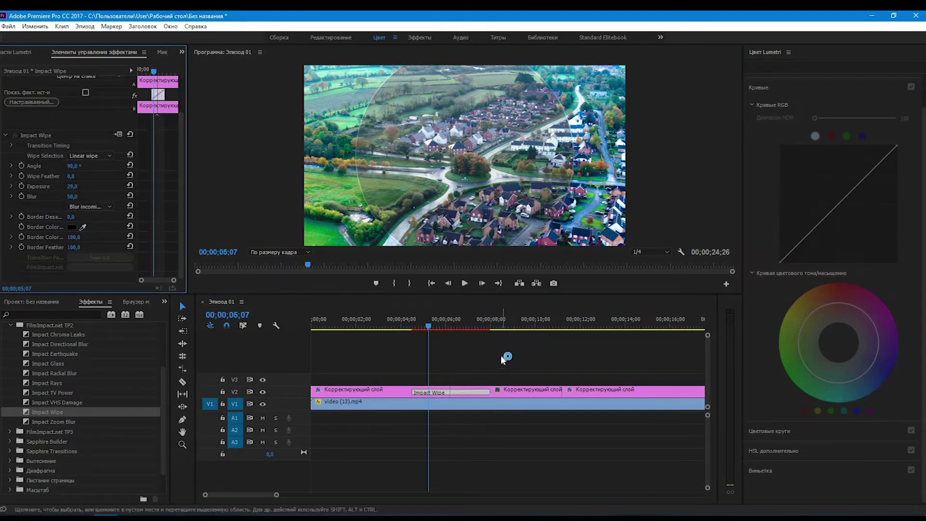
Shift the first Impact Wipe transition slightly earlier over its cut and play back the linear wipe
drag(452, 394, 456, 374)
click(398, 323)
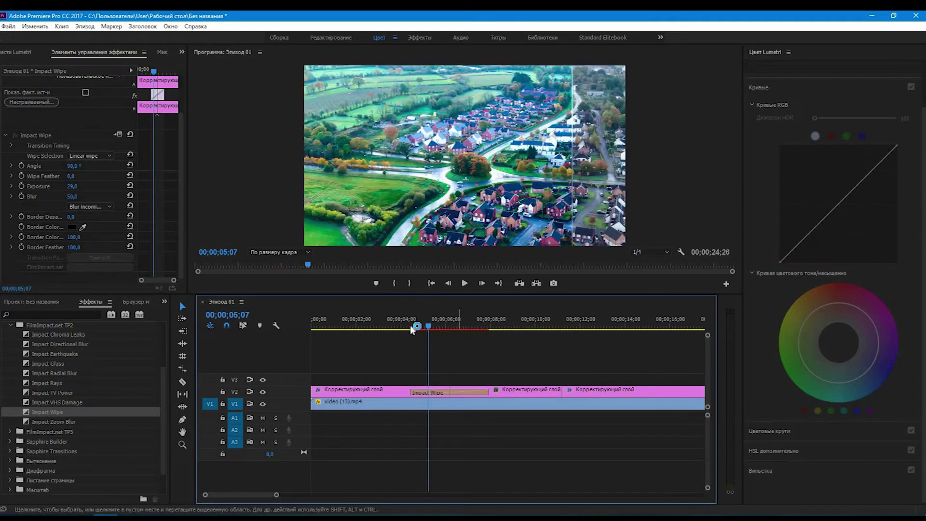
key(space)
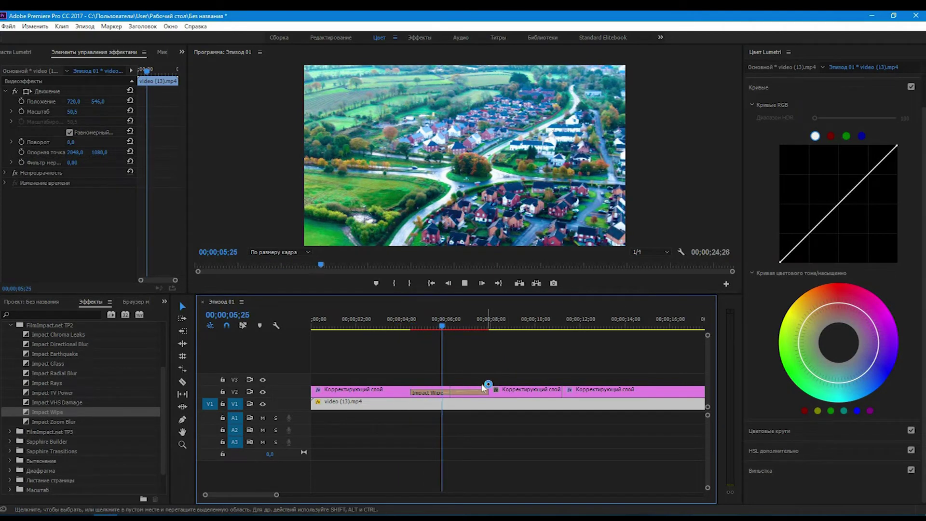
Copy the first Impact Wipe transition onto the second cut between the adjustment layer pieces
click(466, 394)
right_click(466, 393)
key(Escape)
click(559, 391)
key(ctrl+d)
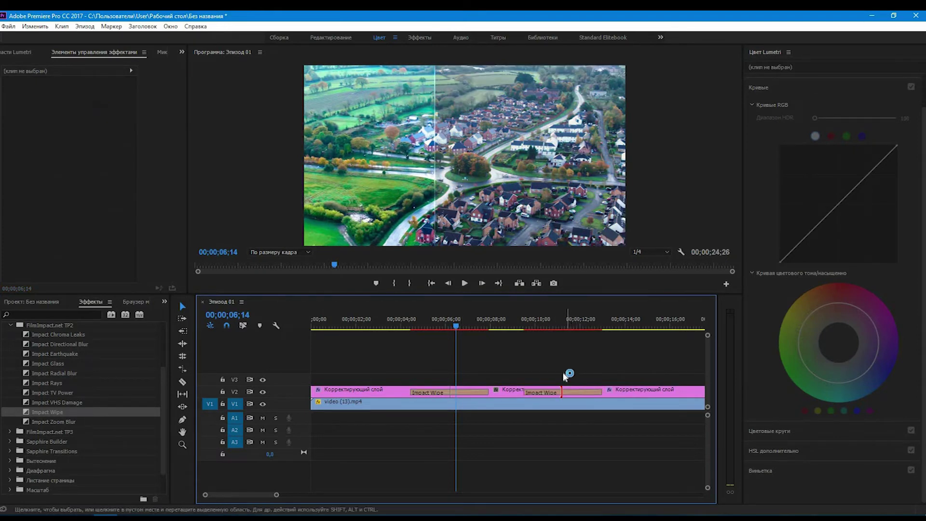
Play through the sequence, scrub the playhead past the second Impact Wipe to 00;00;13;11, and save the project
key(space)
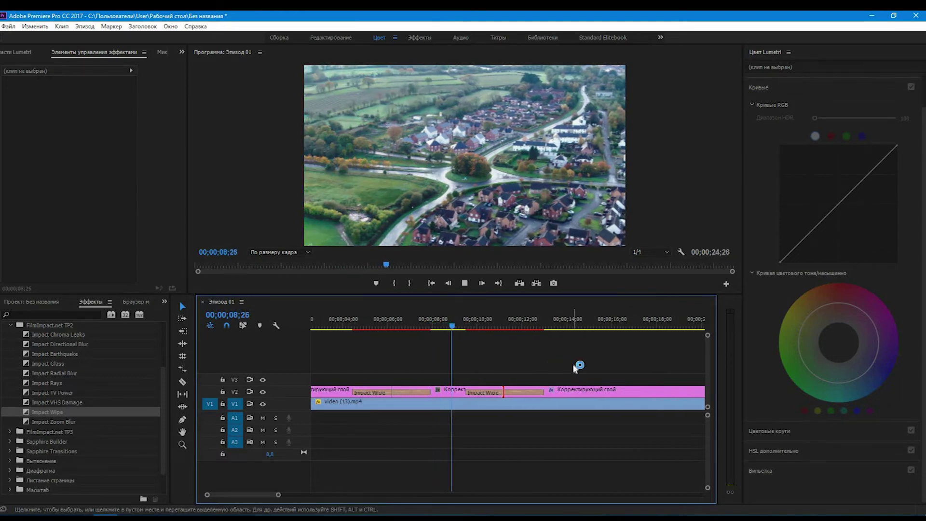
click(519, 320)
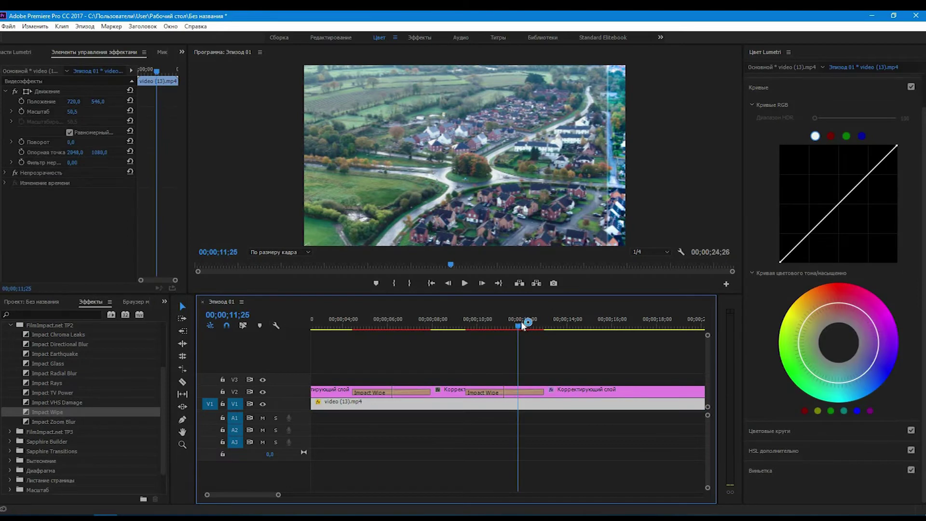
key(equal)
drag(519, 322, 538, 322)
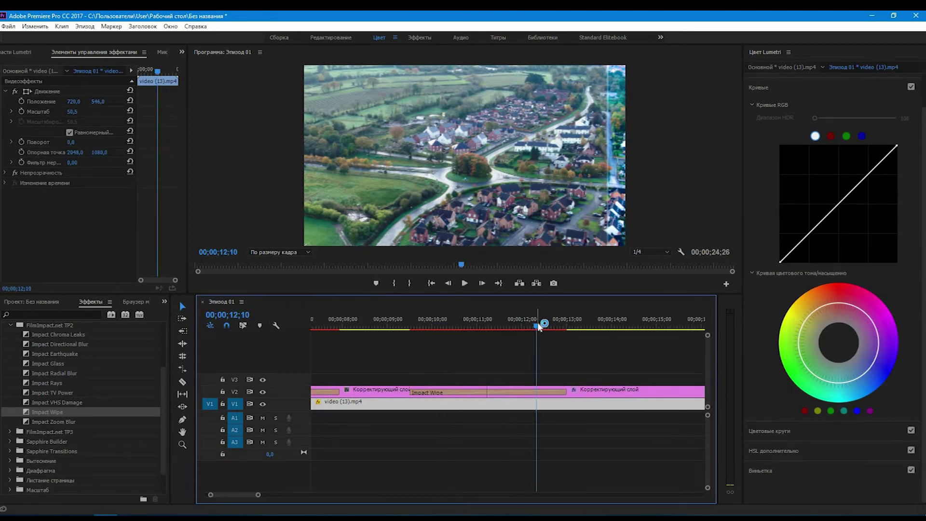
key(minus)
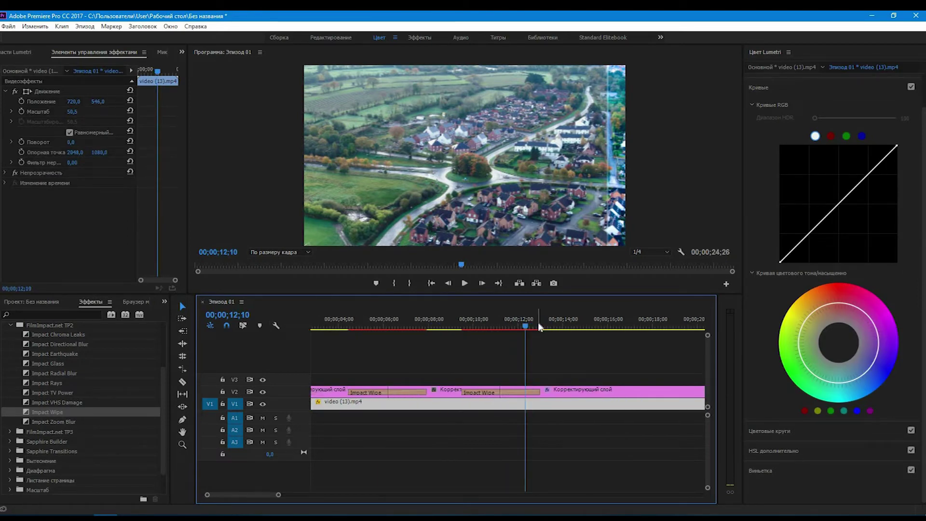
drag(531, 324, 549, 324)
scroll(552, 355, down, 1)
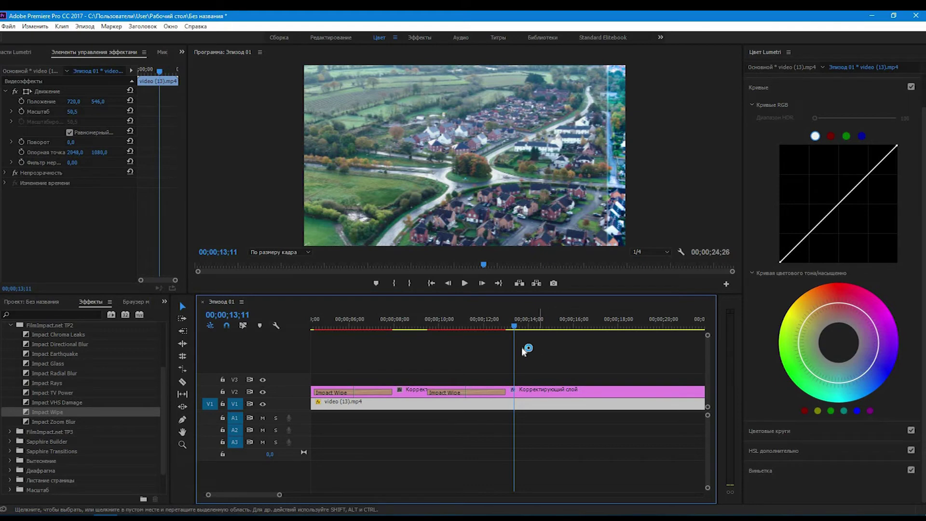
key(ctrl+s)
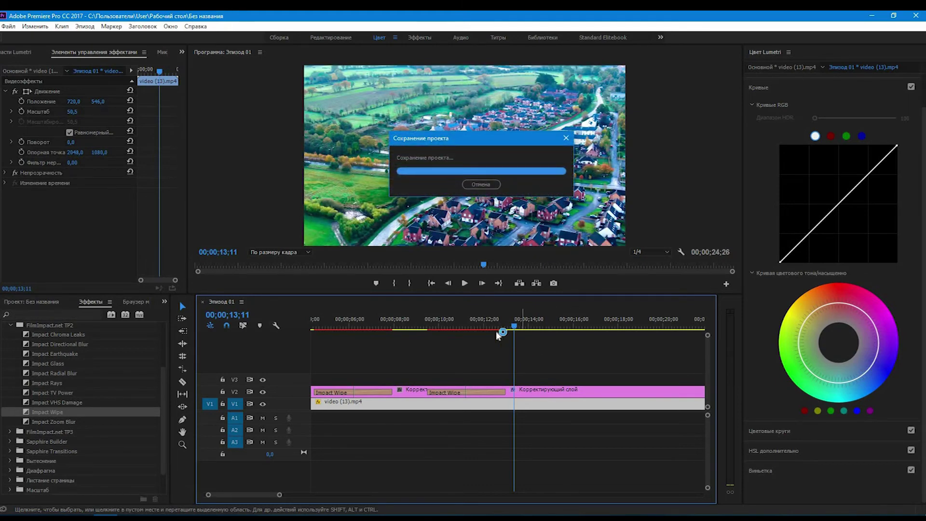
Review the second wipe, park the playhead at 00;00;11;08, and set the preview playback resolution to Полное (Full)
drag(455, 325, 469, 324)
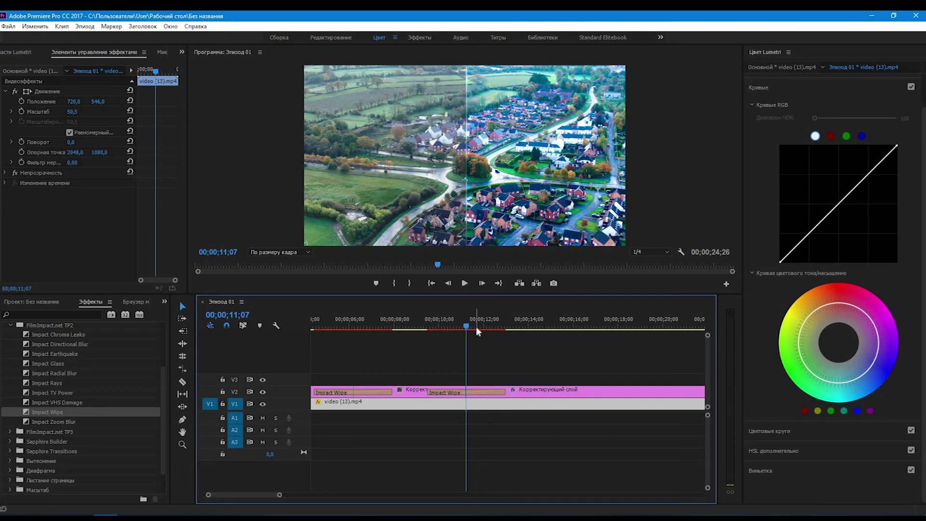
key(space)
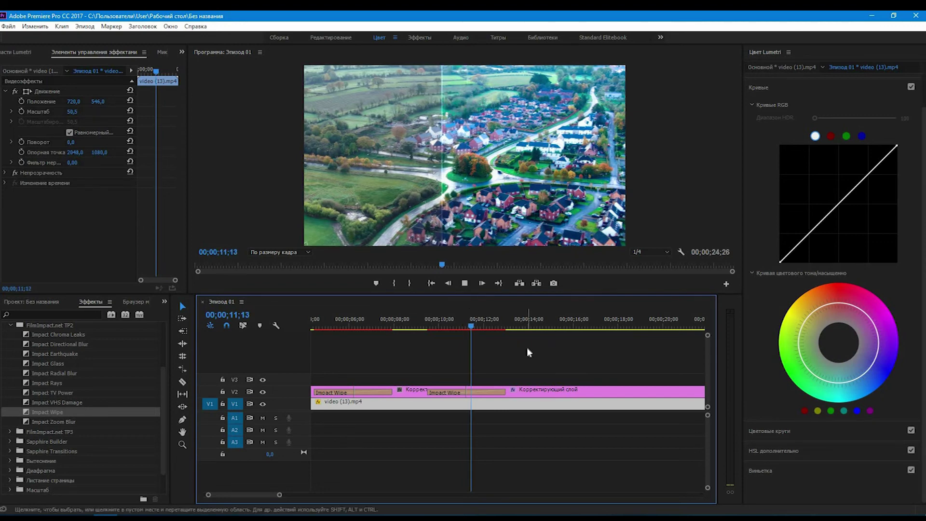
drag(497, 328, 471, 331)
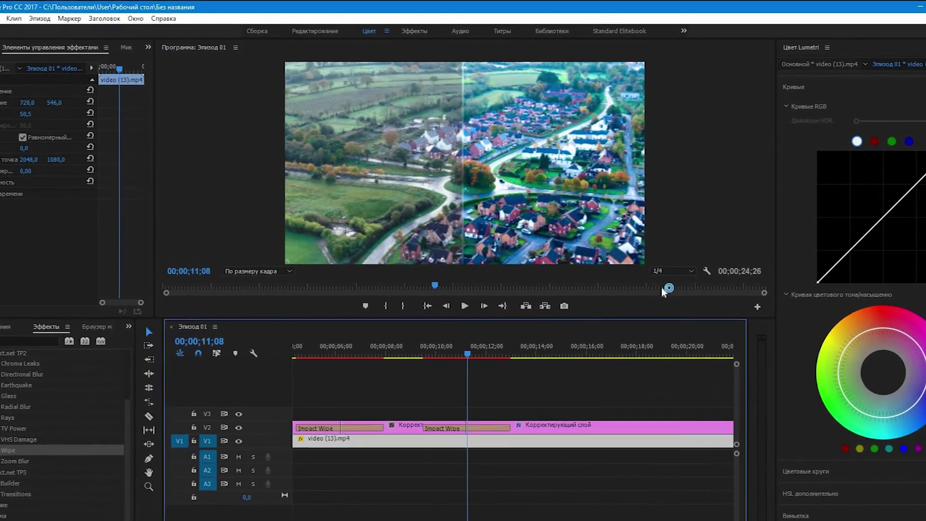
click(683, 282)
click(697, 301)
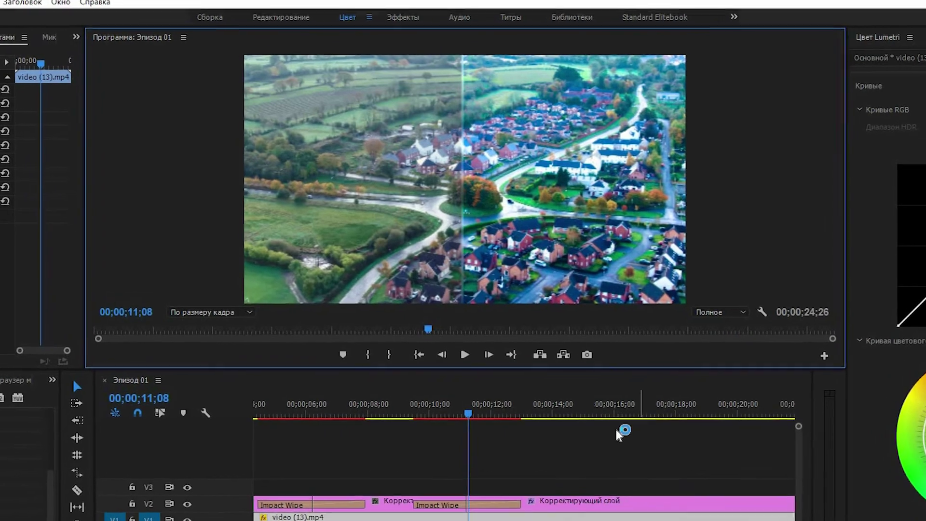